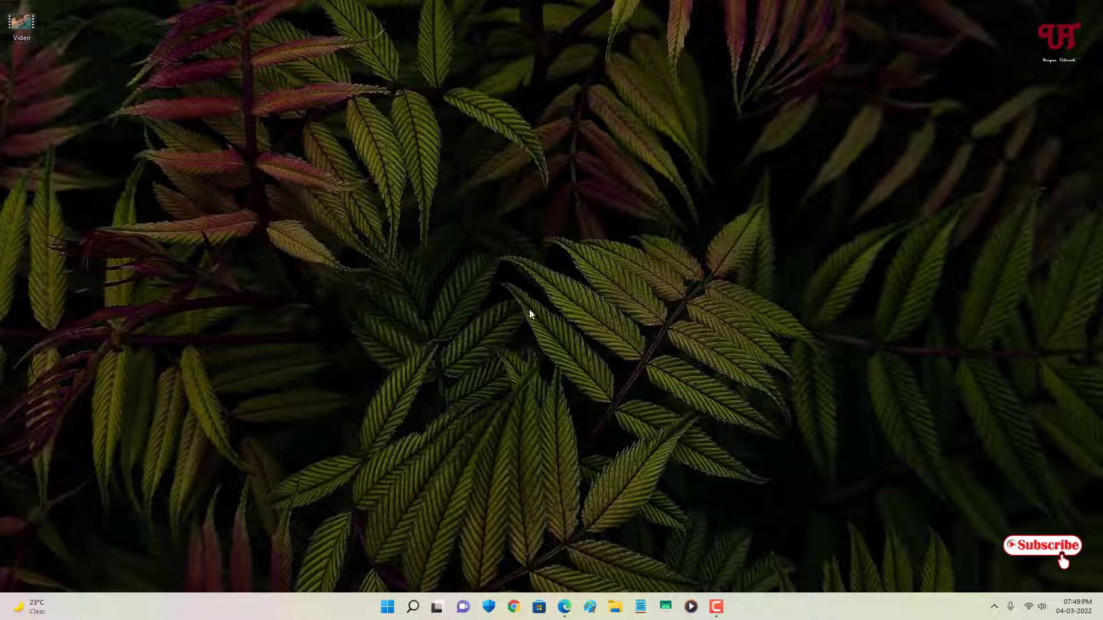
Step: Bring up Microsoft Edge from the taskbar, showing the greenforce player Google results
click(565, 606)
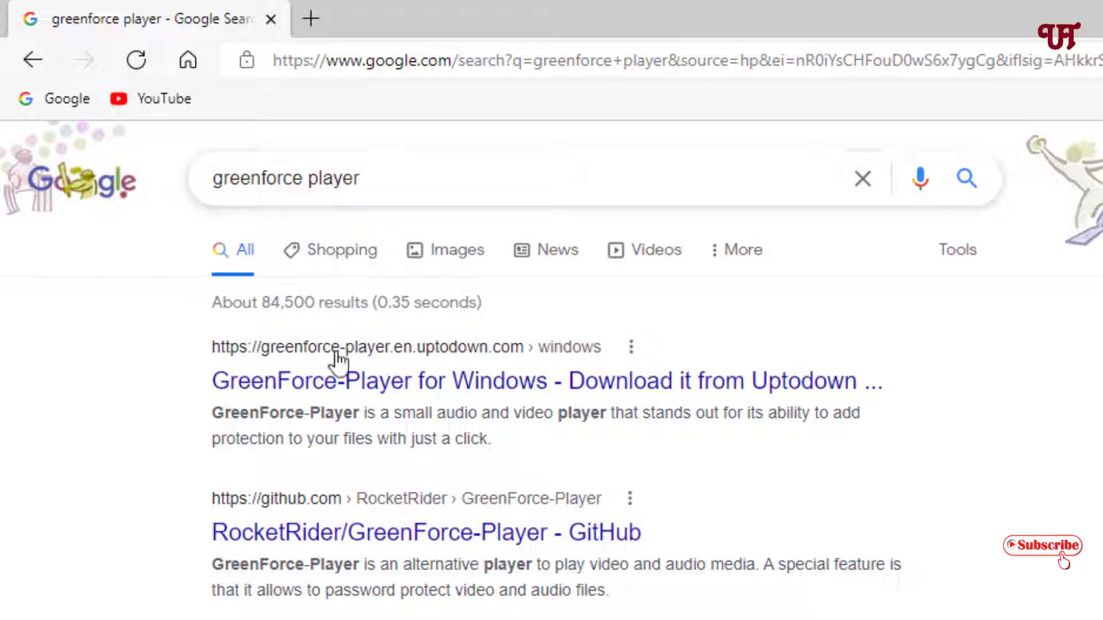
Step: Open the RocketRider/GreenForce-Player GitHub repository from the search results
click(325, 542)
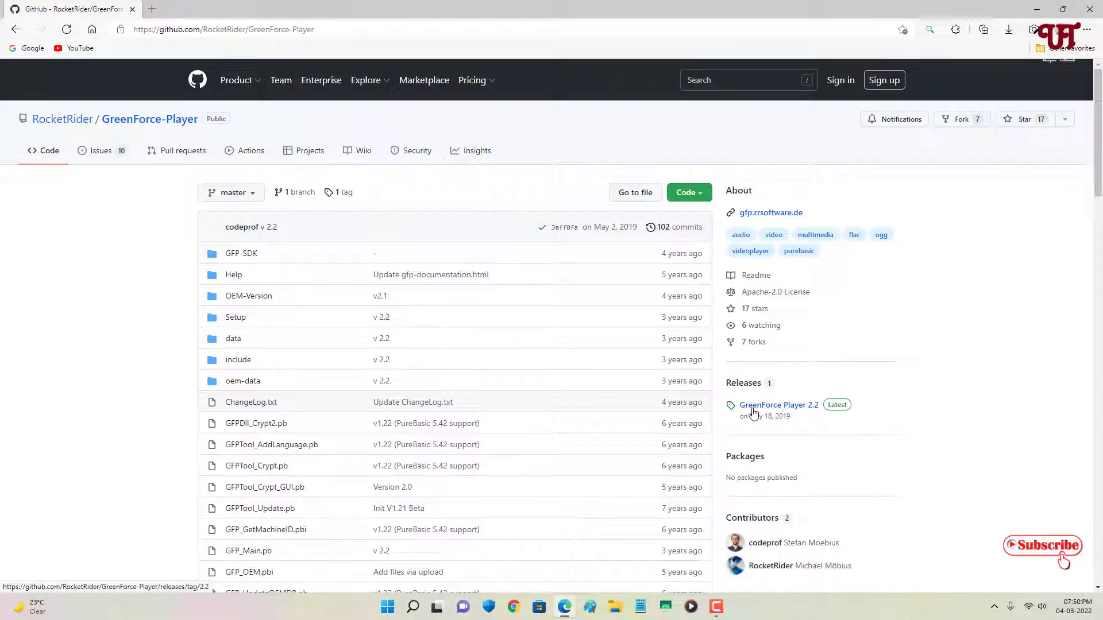
Step: Download GreenForce-Player.exe (4.51 MB) from the GreenForce Player 2.2 release assets
click(753, 410)
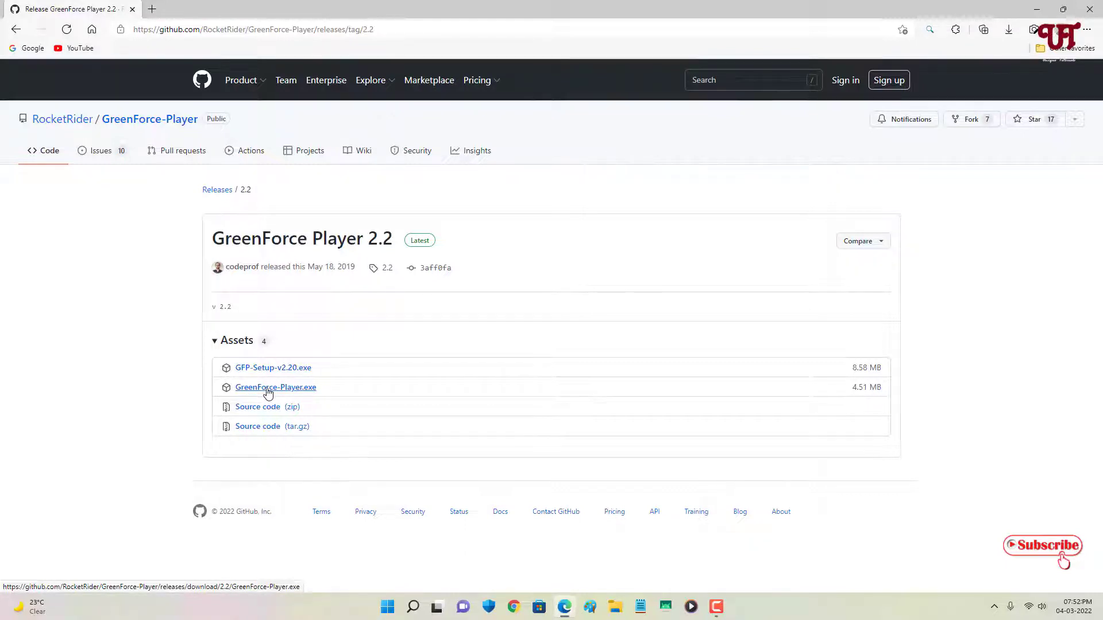
click(267, 392)
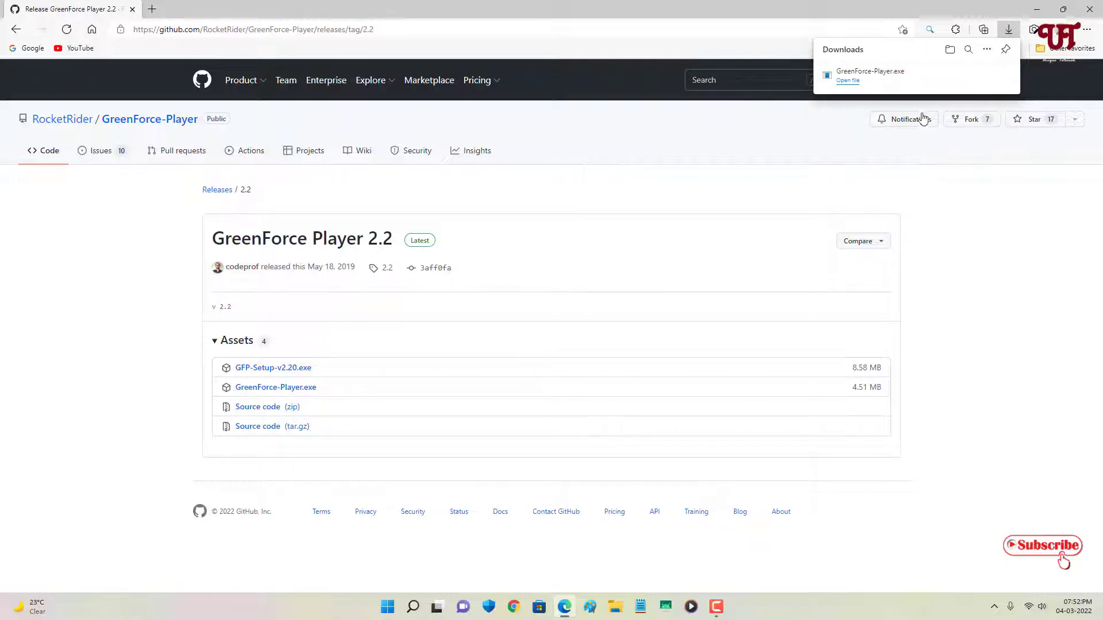
Step: Launch the downloaded GreenForce-Player from Downloads, closing Edge and minimizing Explorer
mouse_move(970, 81)
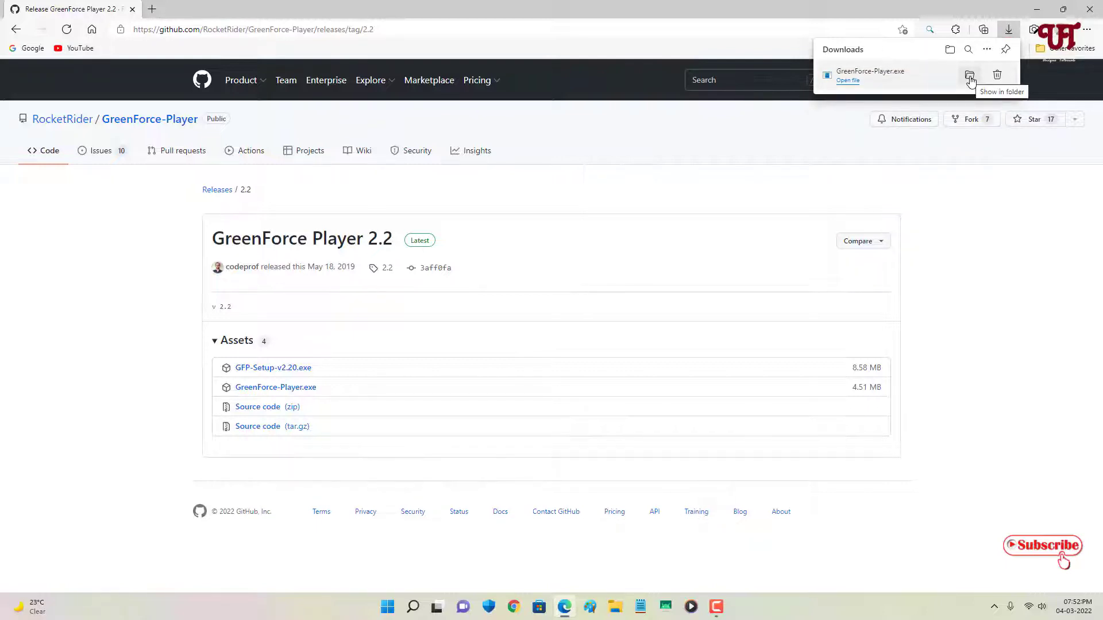
click(970, 76)
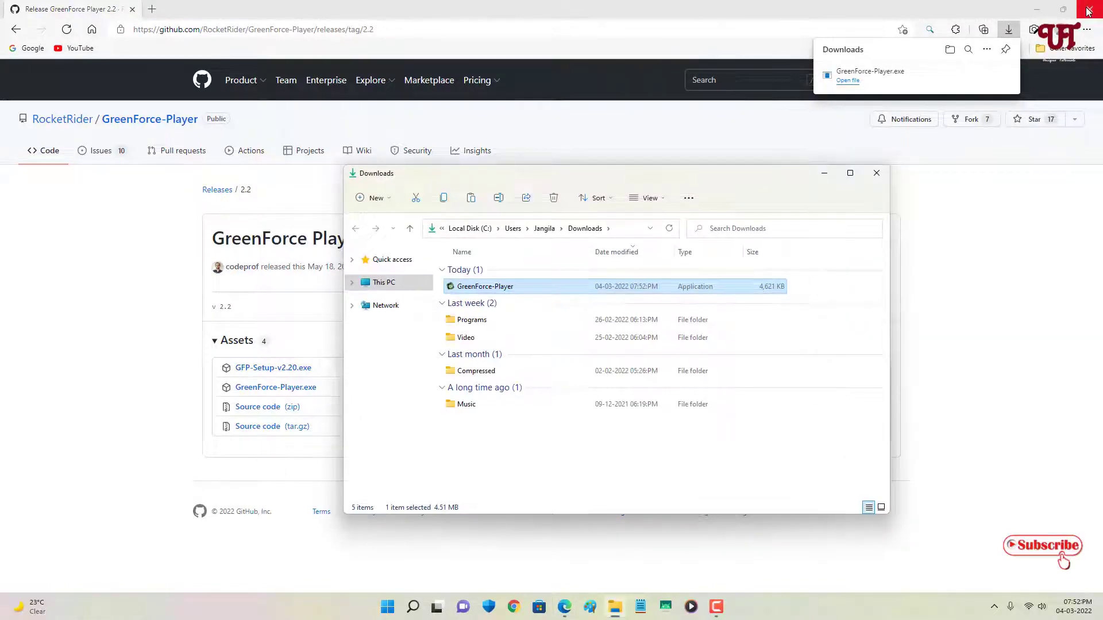
click(1089, 10)
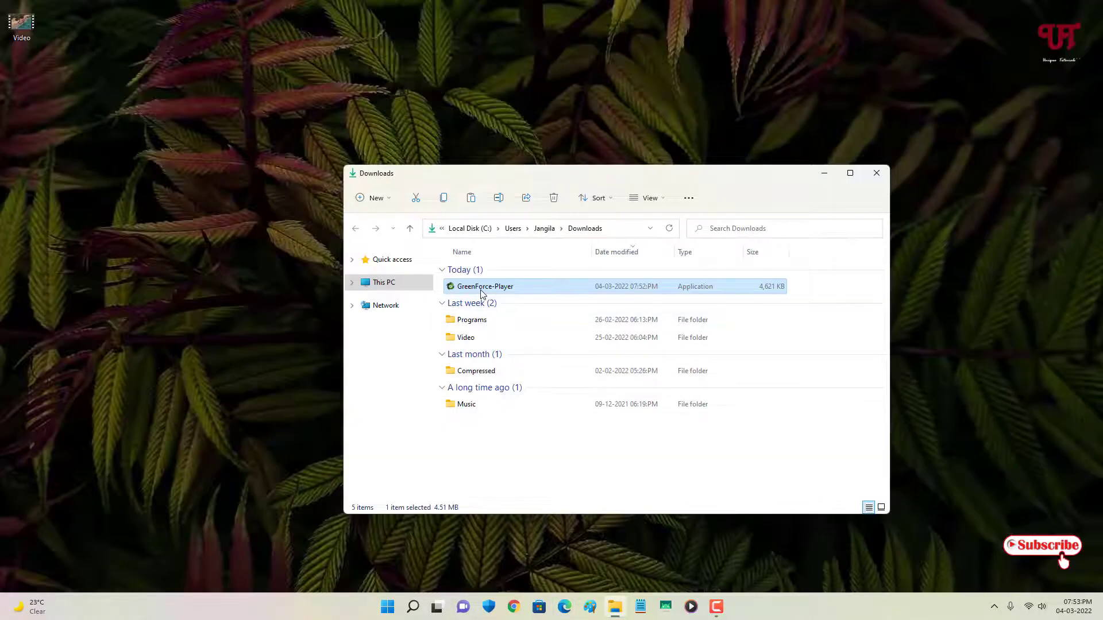
double_click(480, 290)
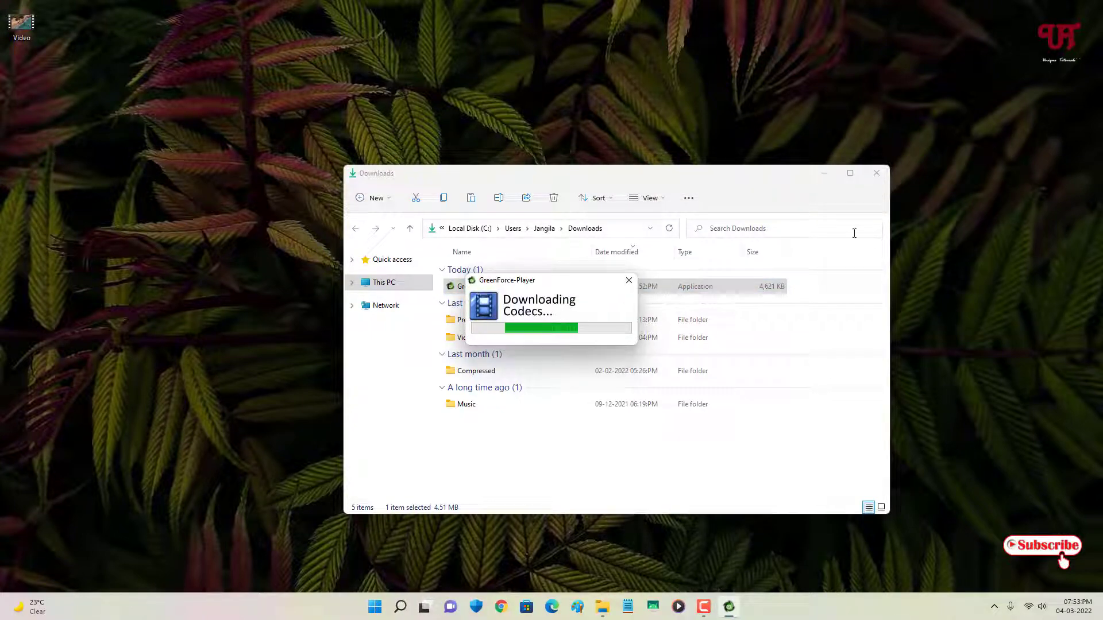
click(825, 173)
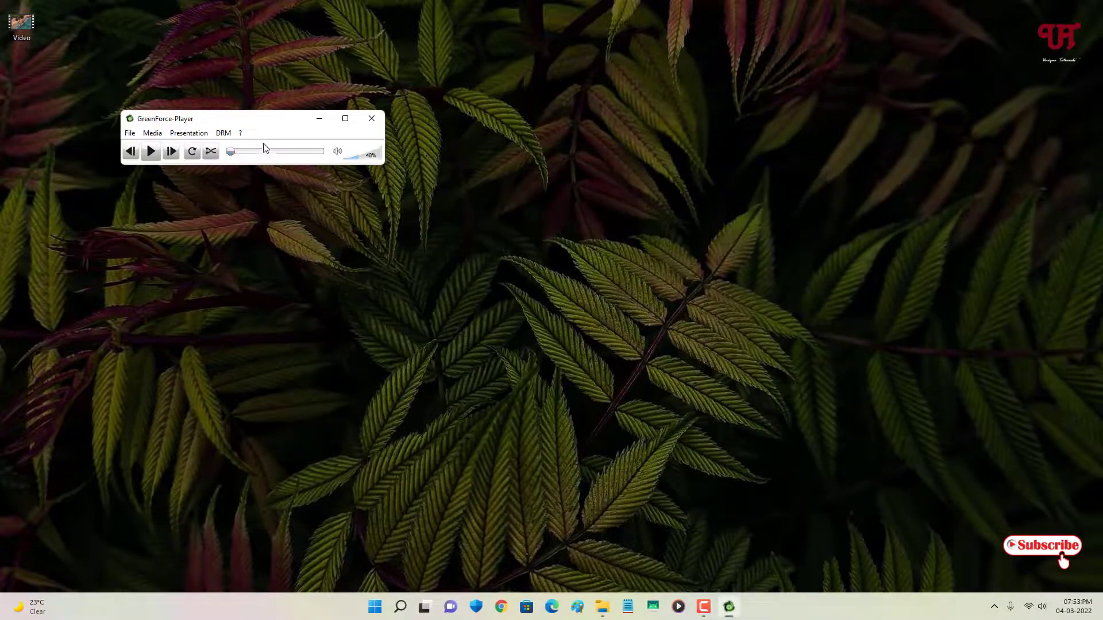
Step: Drop the desktop Video.mp4 into the centred player window and pause playback
drag(262, 119, 516, 203)
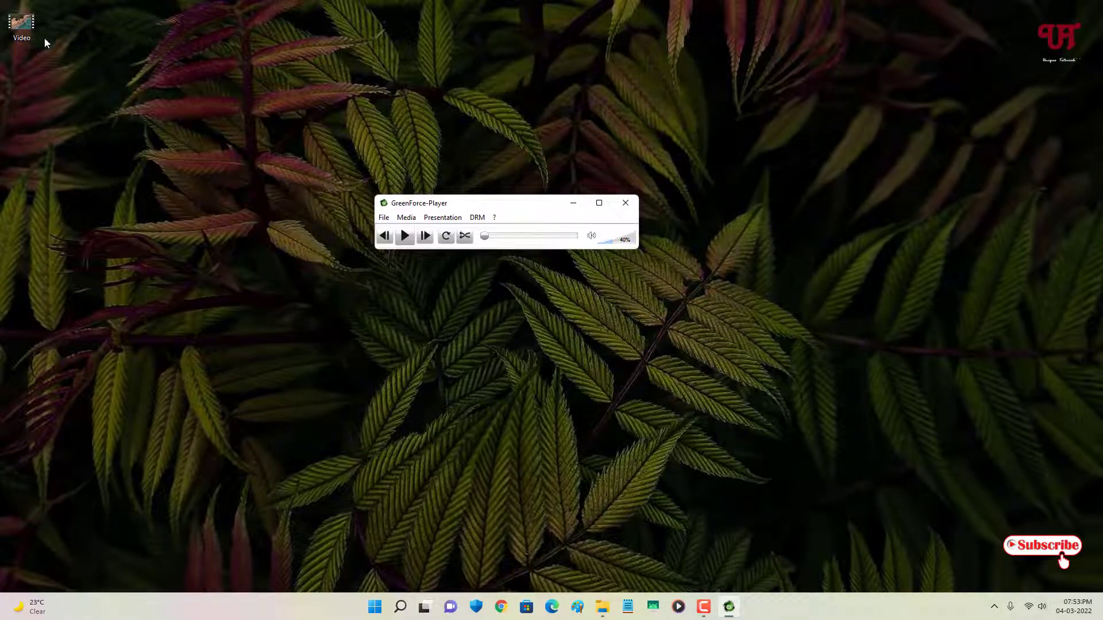
drag(34, 31, 499, 221)
drag(499, 221, 498, 221)
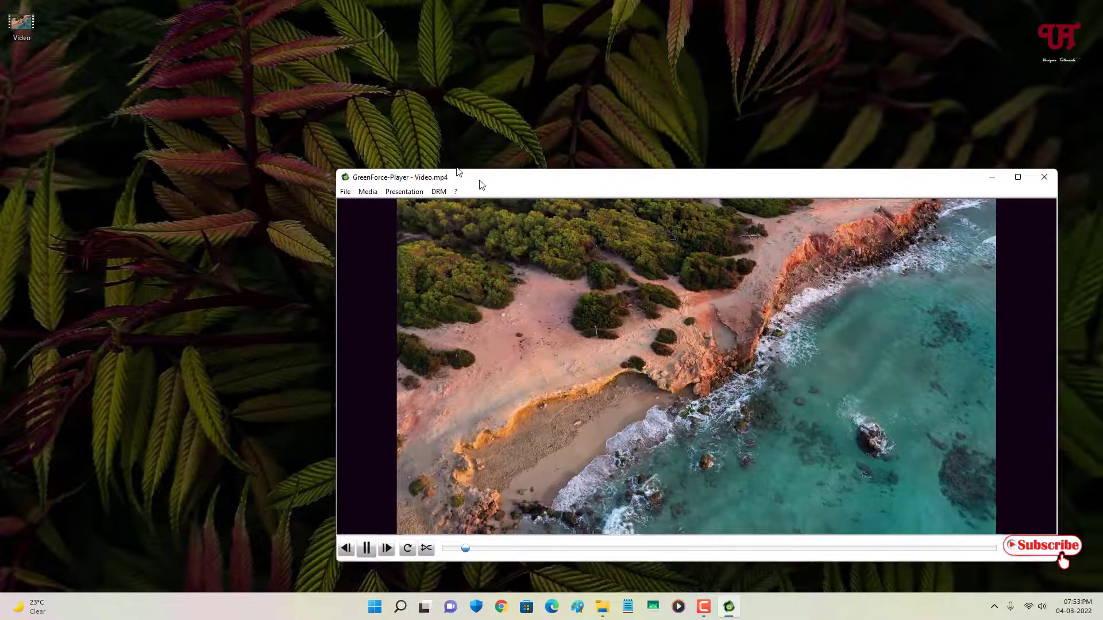
drag(481, 184, 375, 108)
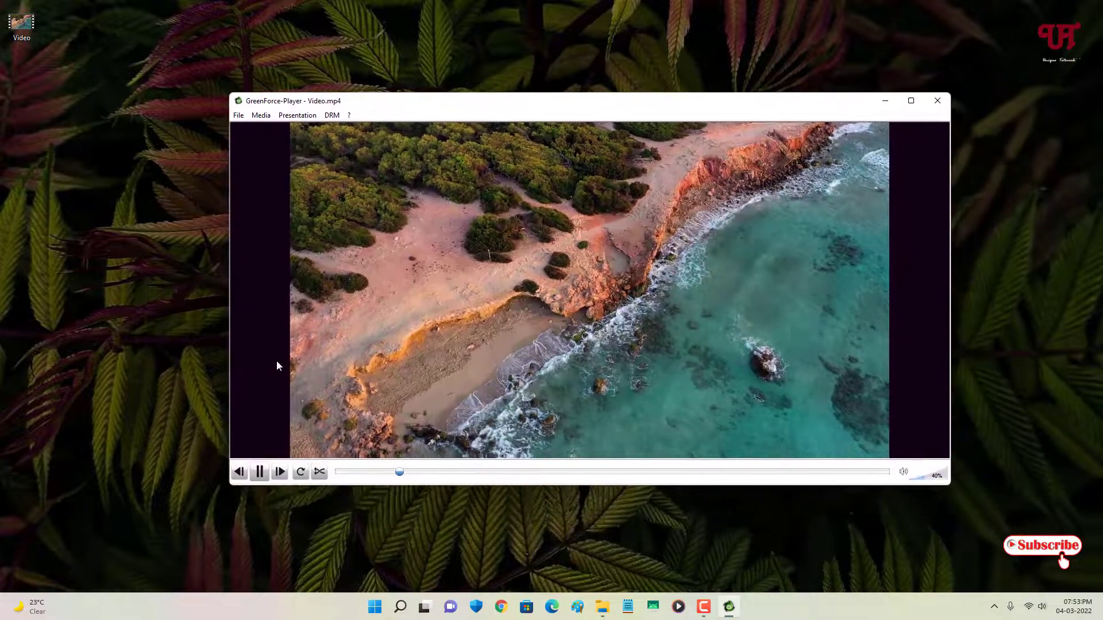
click(259, 476)
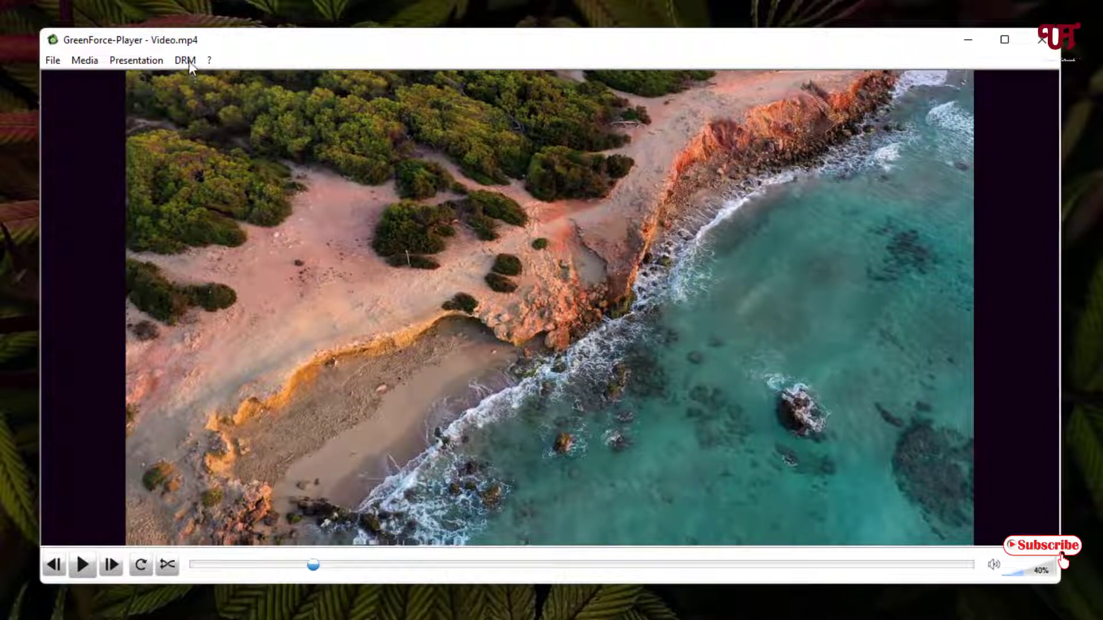
Step: Open DRM > Protect video/audio file and enter the protection password
click(189, 60)
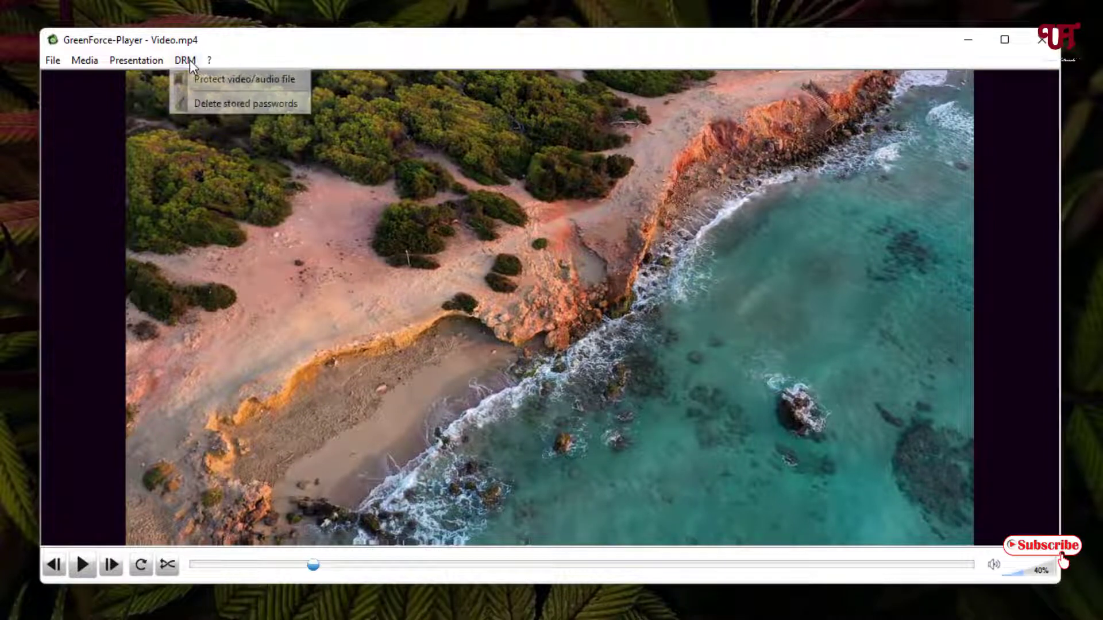
click(219, 82)
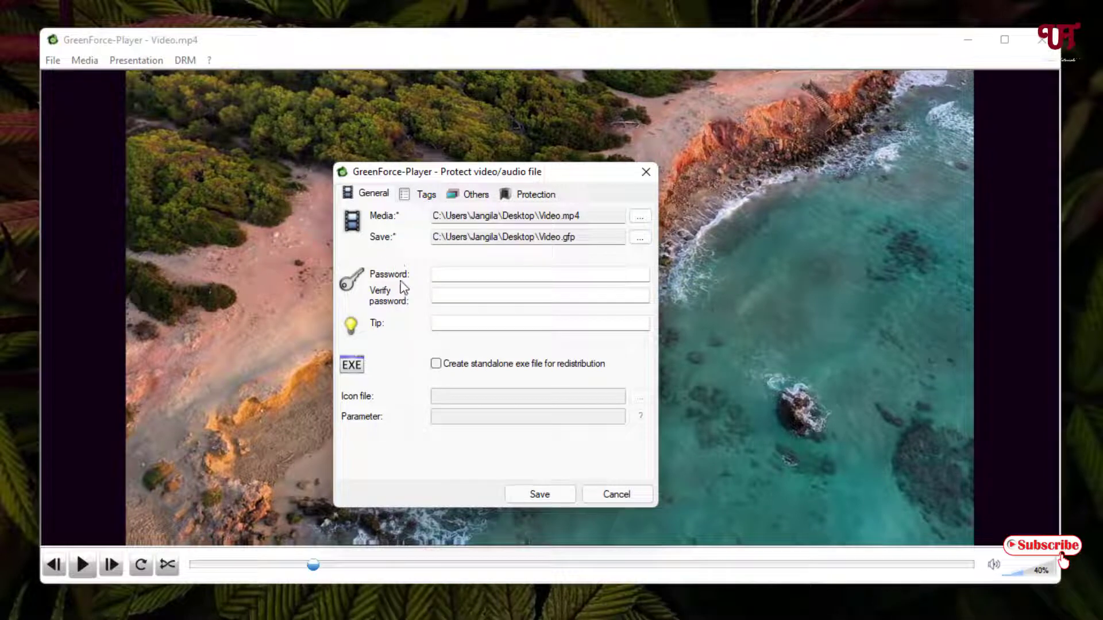
click(442, 279)
text(123456)
Step: Fill in the password verification field and open the save-location browser
click(452, 298)
text(1234)
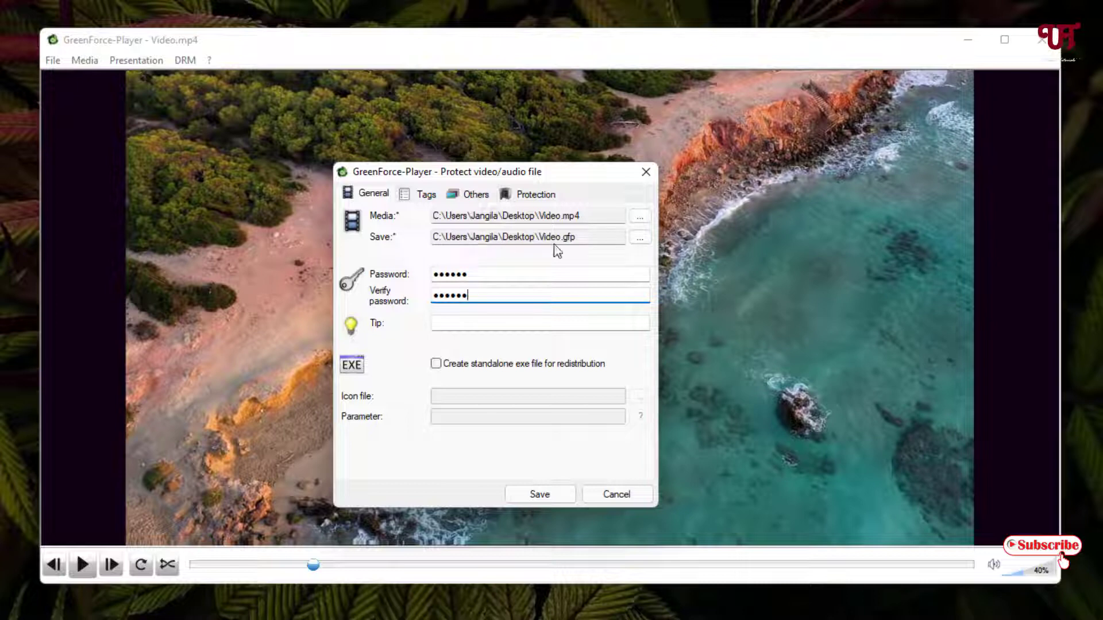
click(643, 239)
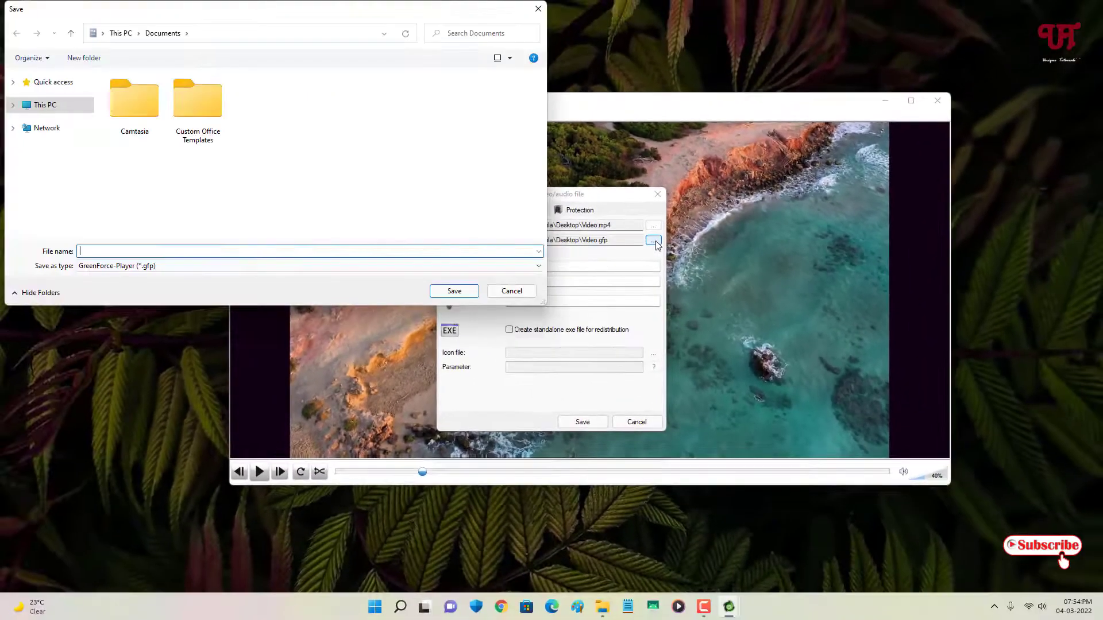
Step: Save the protected output as test in the Desktop folder
click(46, 107)
click(147, 102)
double_click(148, 107)
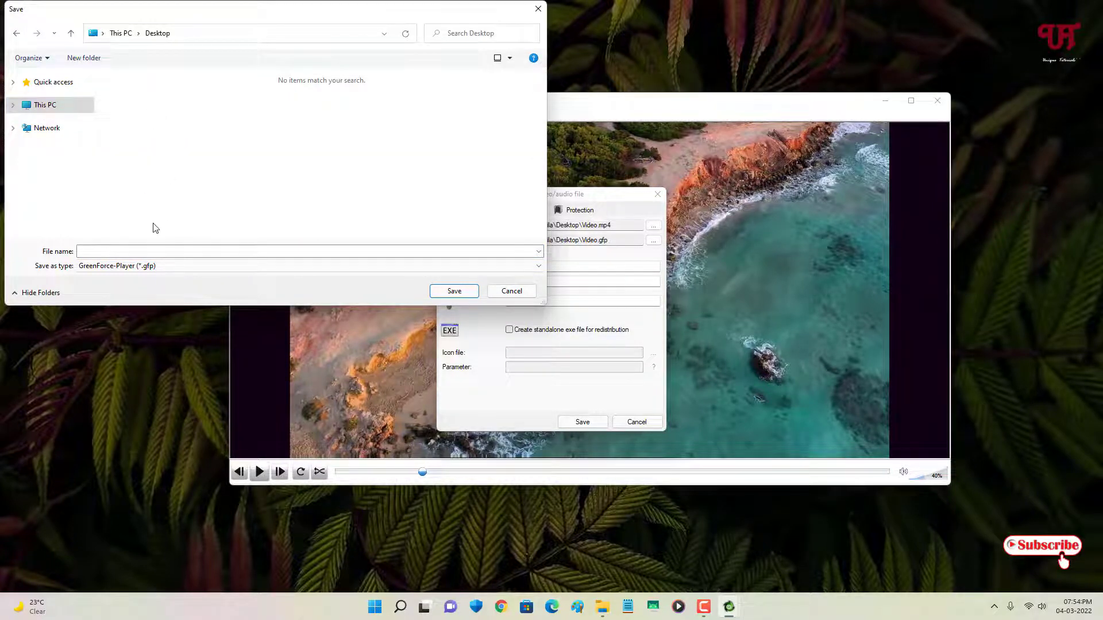
click(149, 251)
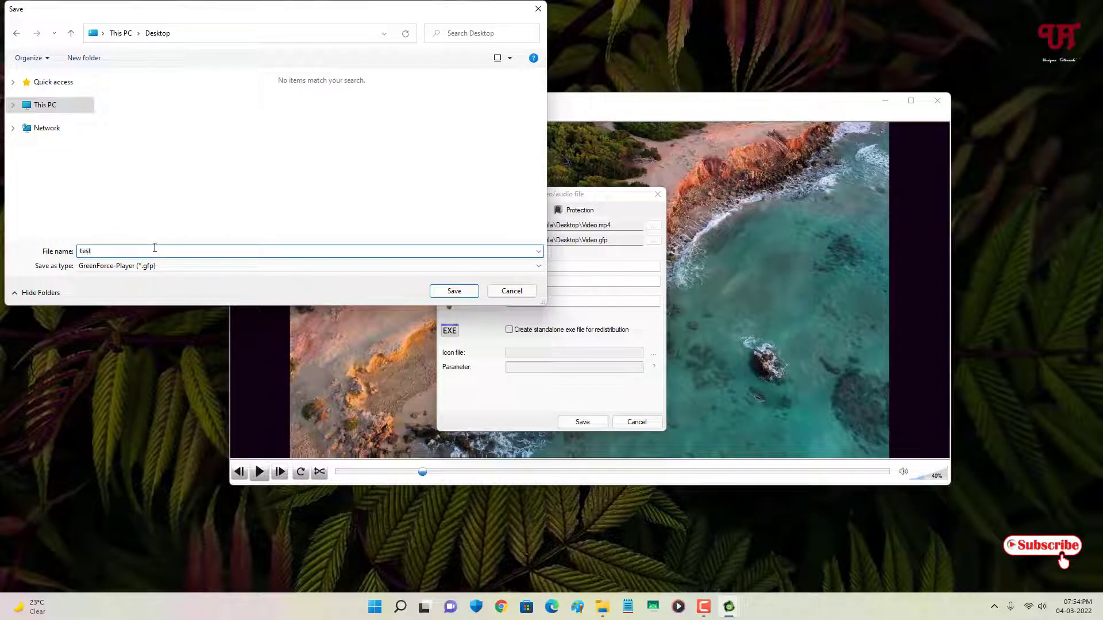
click(453, 294)
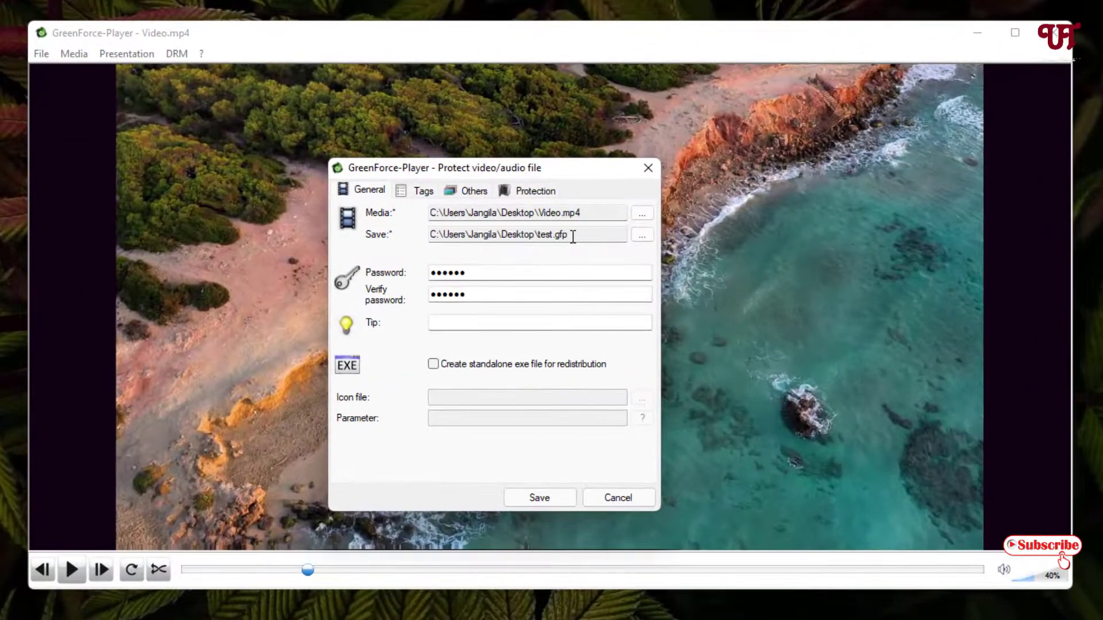
Step: Confirm the save path ends in test.gfp and create the protected file
drag(573, 237, 558, 235)
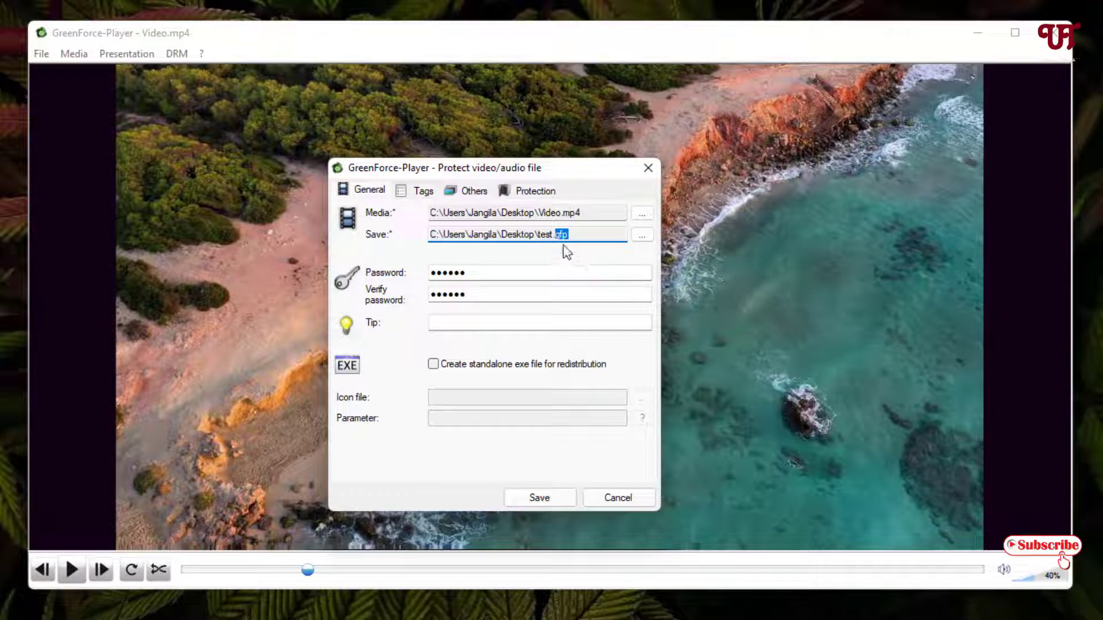
click(566, 235)
click(535, 500)
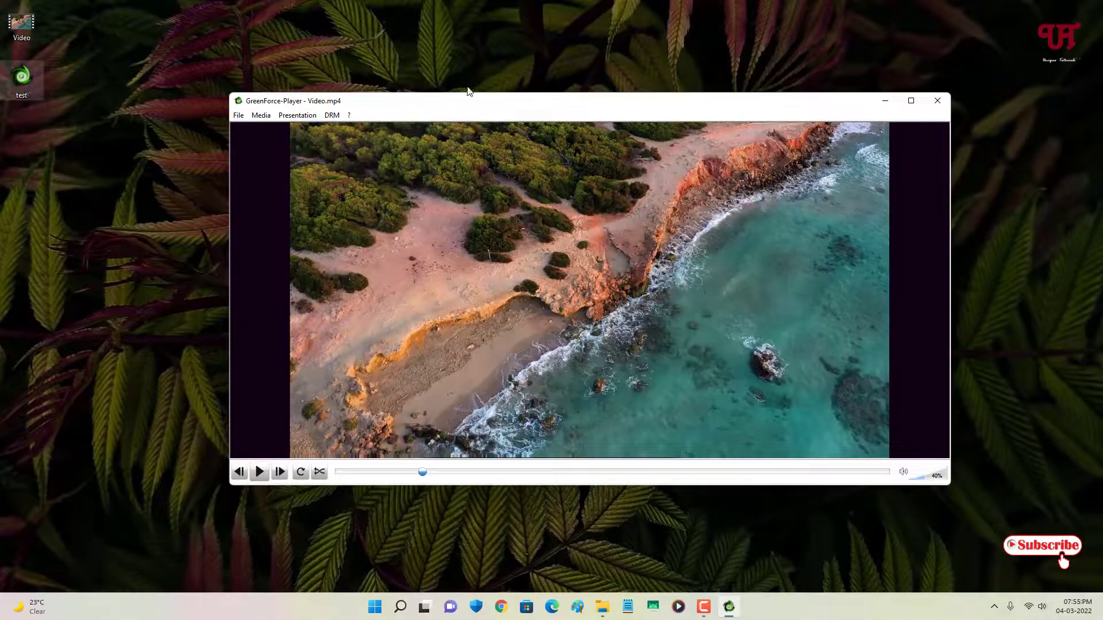
Step: Close the player and open test.gfp from the desktop, reaching the password prompt
click(945, 103)
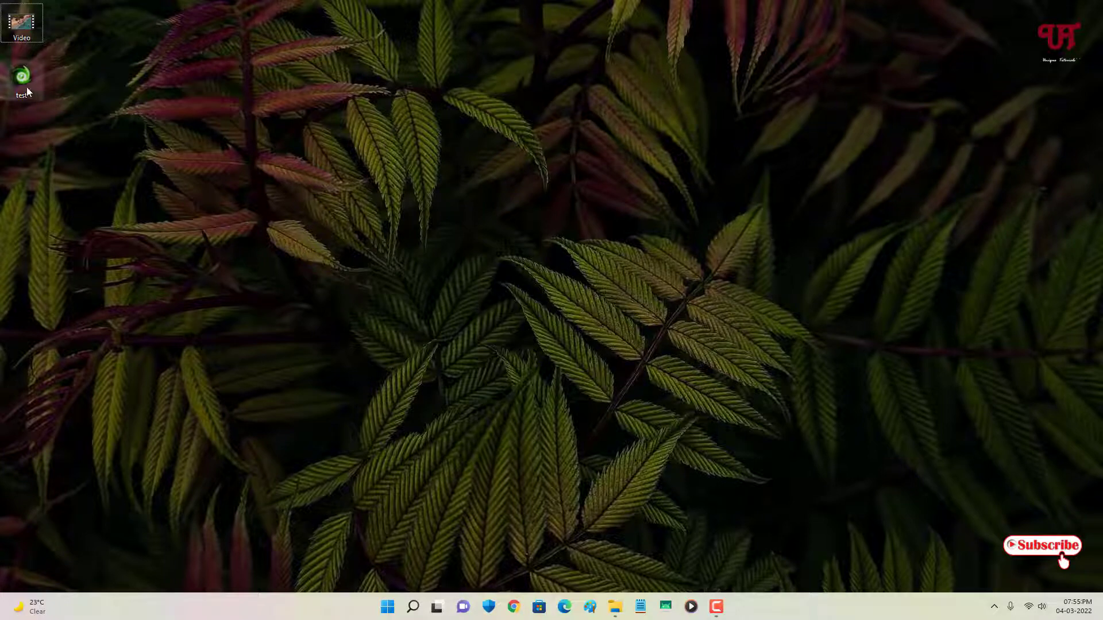
mouse_move(27, 91)
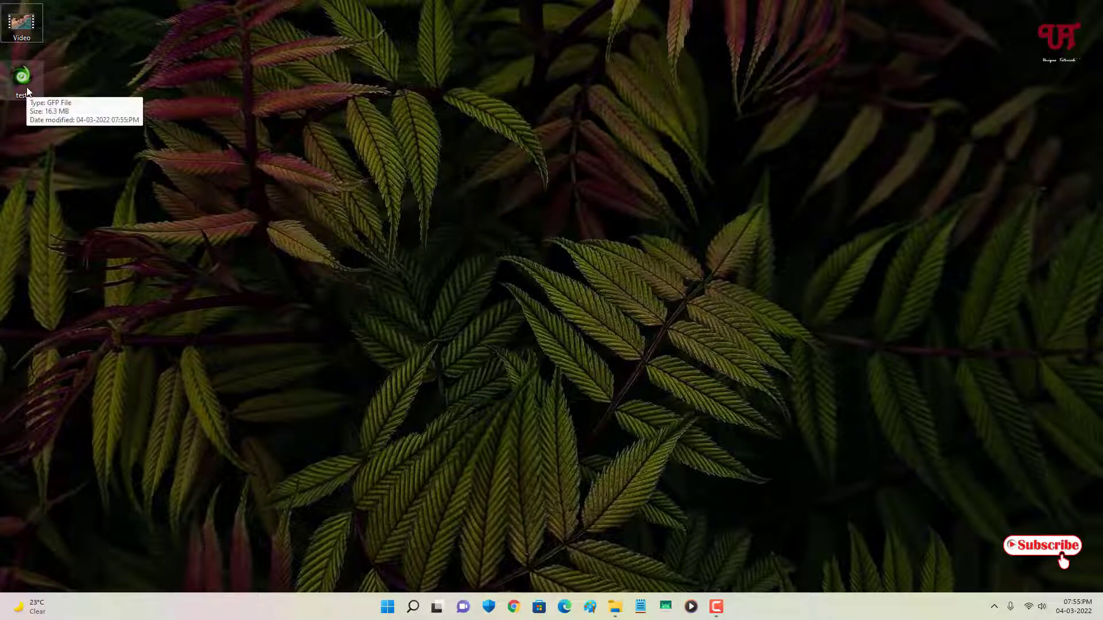
double_click(27, 90)
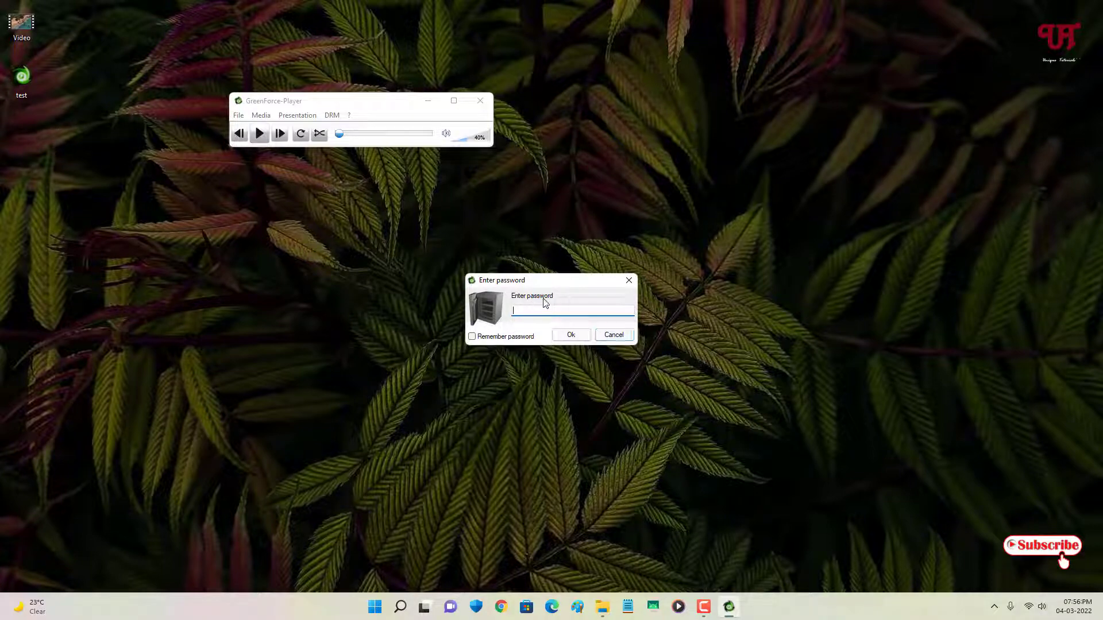
Step: Cancel the password prompt, close the player and reopen test.gfp
click(615, 336)
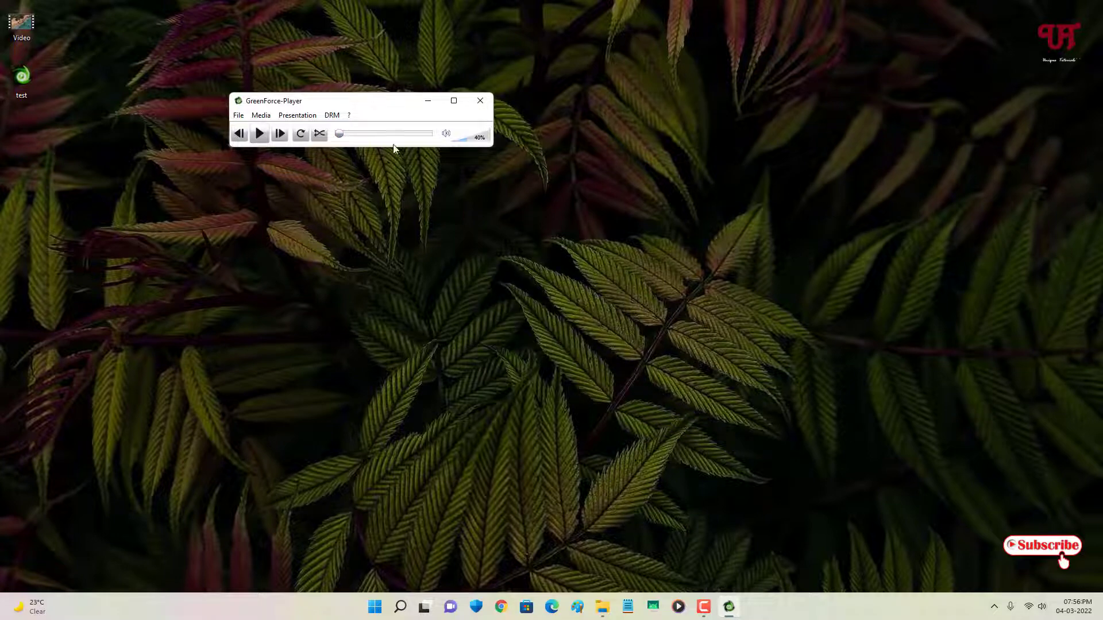
click(488, 98)
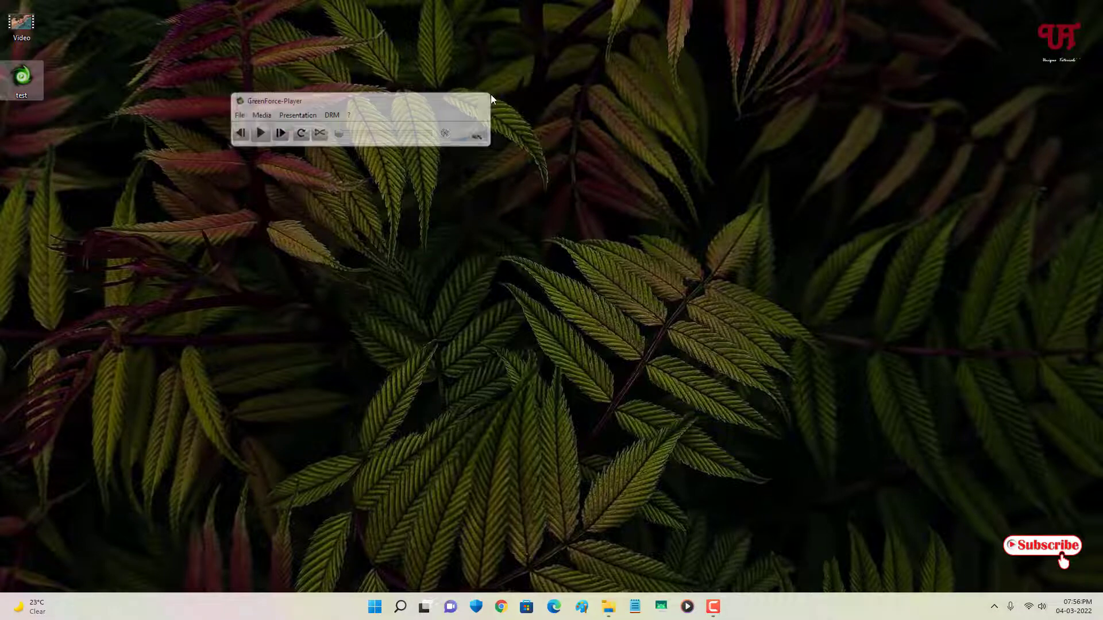
double_click(8, 84)
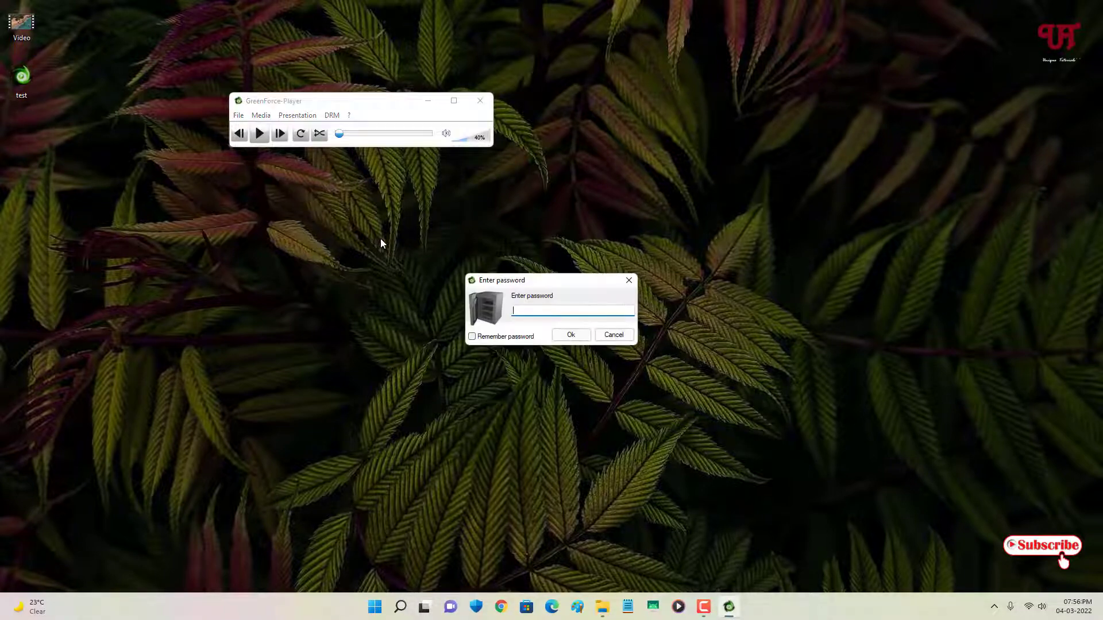
Step: Enter the video's password to unlock playback and reposition the video window
text(123456)
click(571, 335)
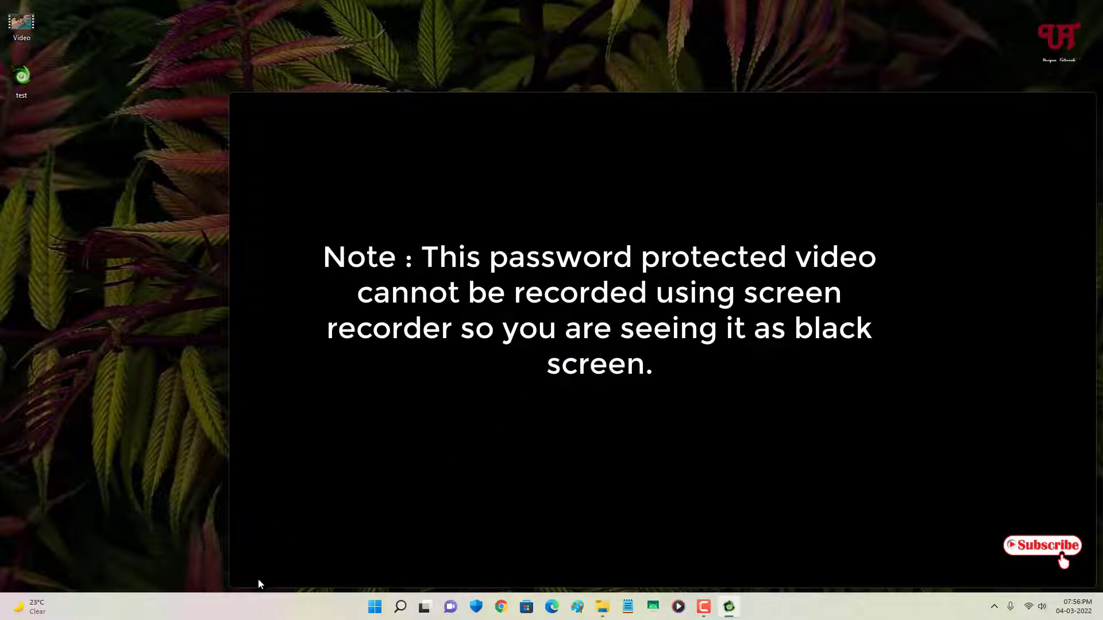
drag(631, 109, 579, 74)
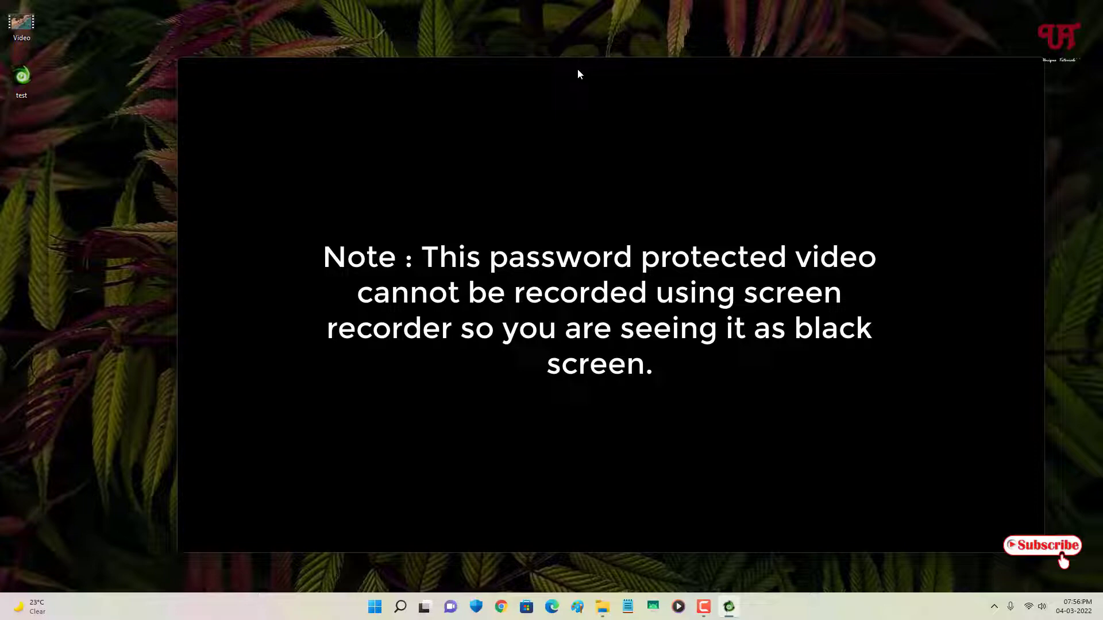
drag(578, 68, 550, 54)
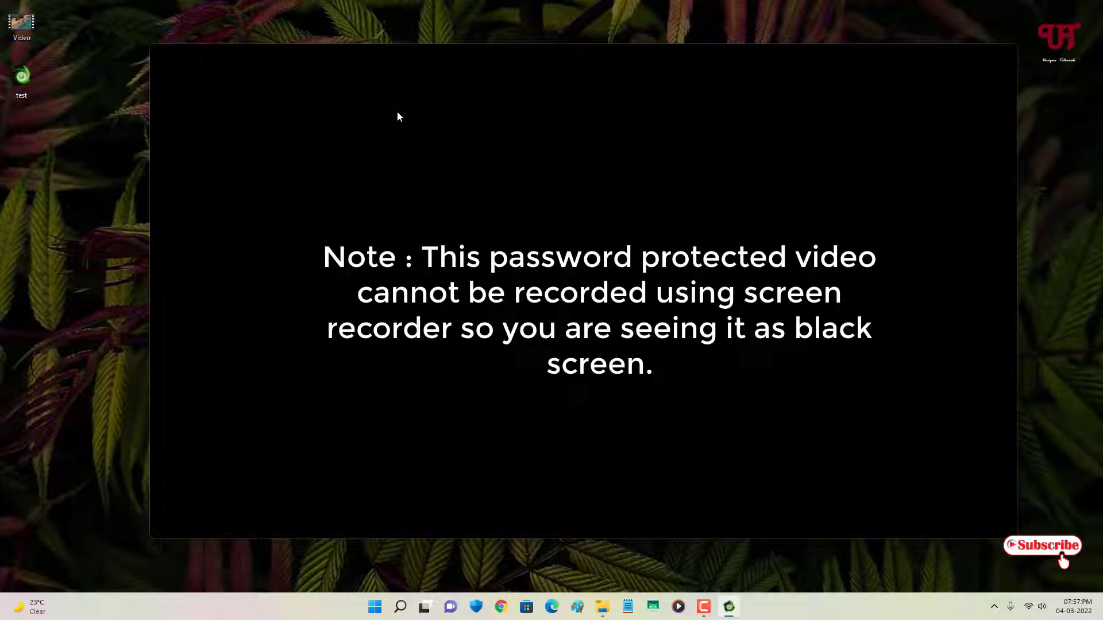
Step: Protect the video with a matching password and export it as the standalone test.exe
right_click(251, 67)
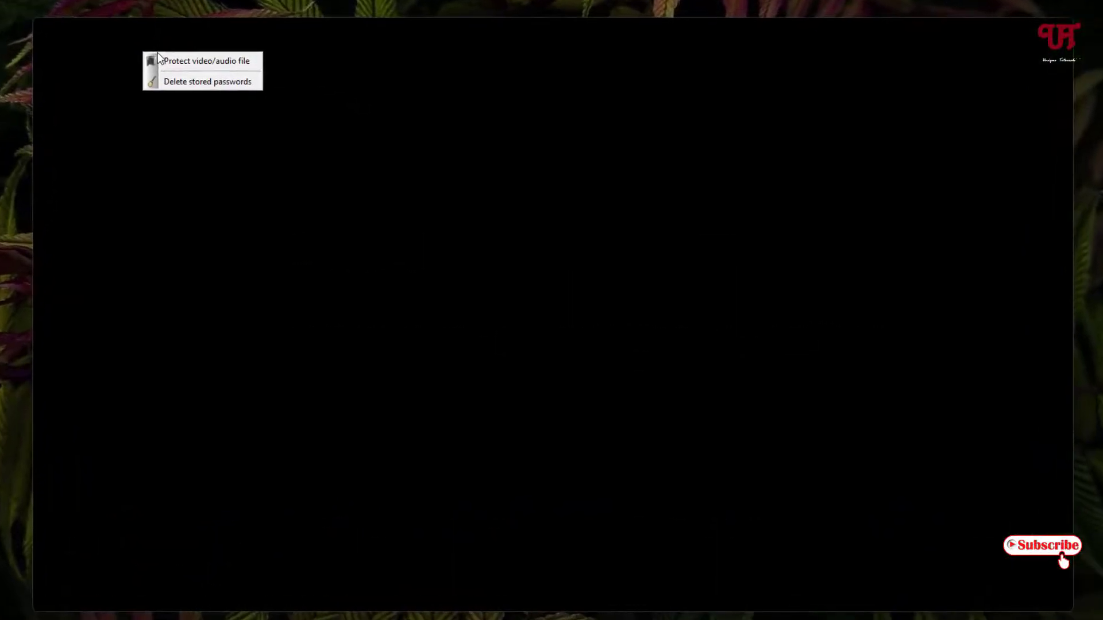
click(186, 64)
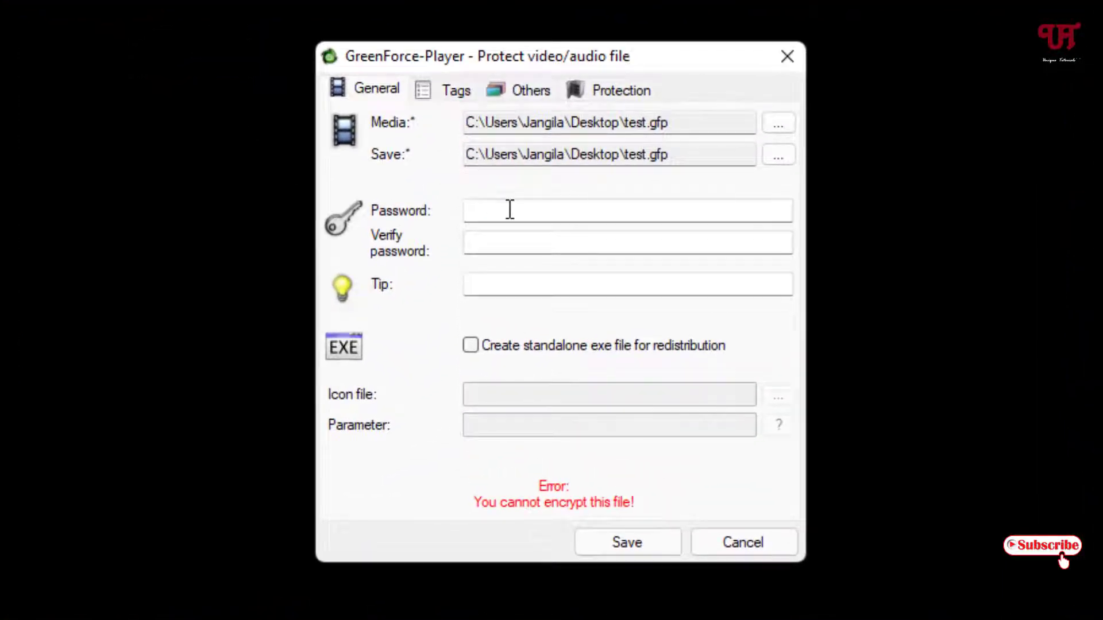
click(510, 209)
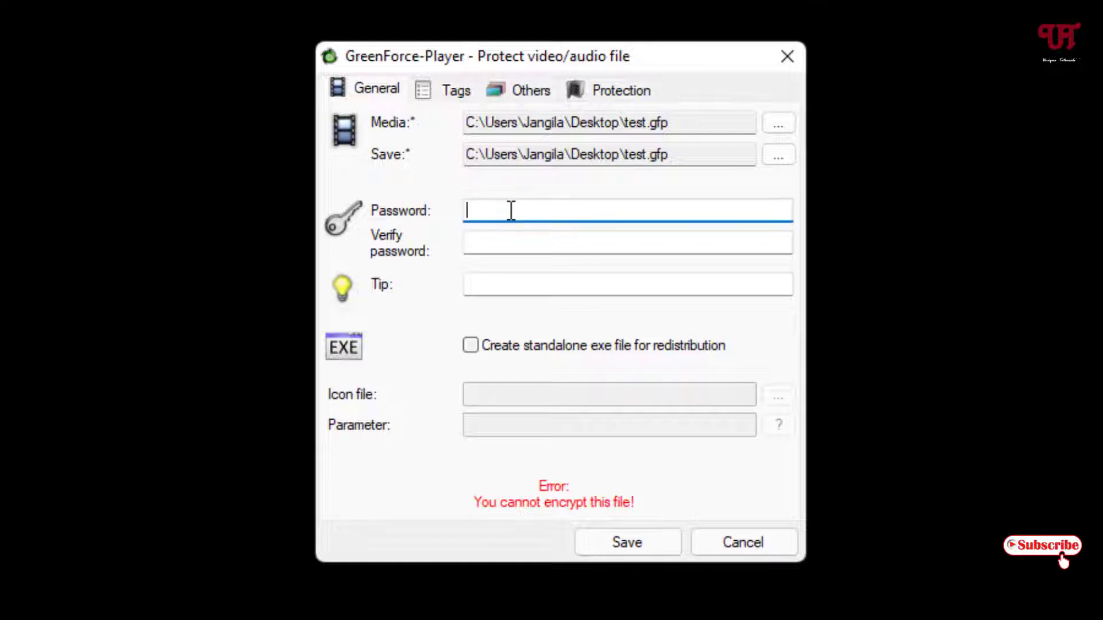
text(••••••)
click(491, 248)
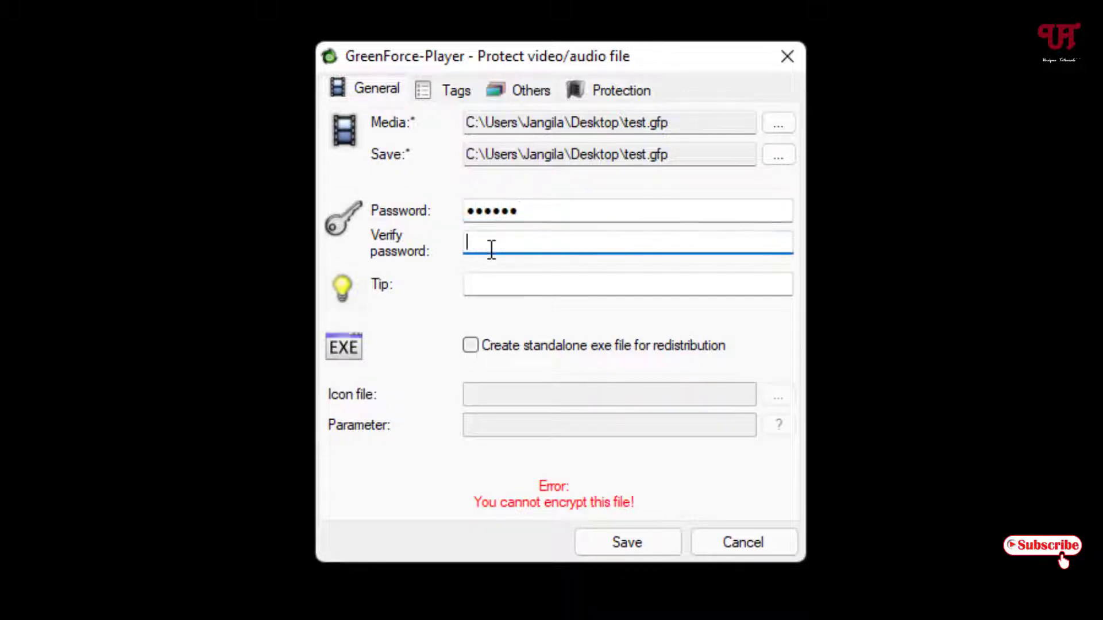
text(••••••)
click(473, 347)
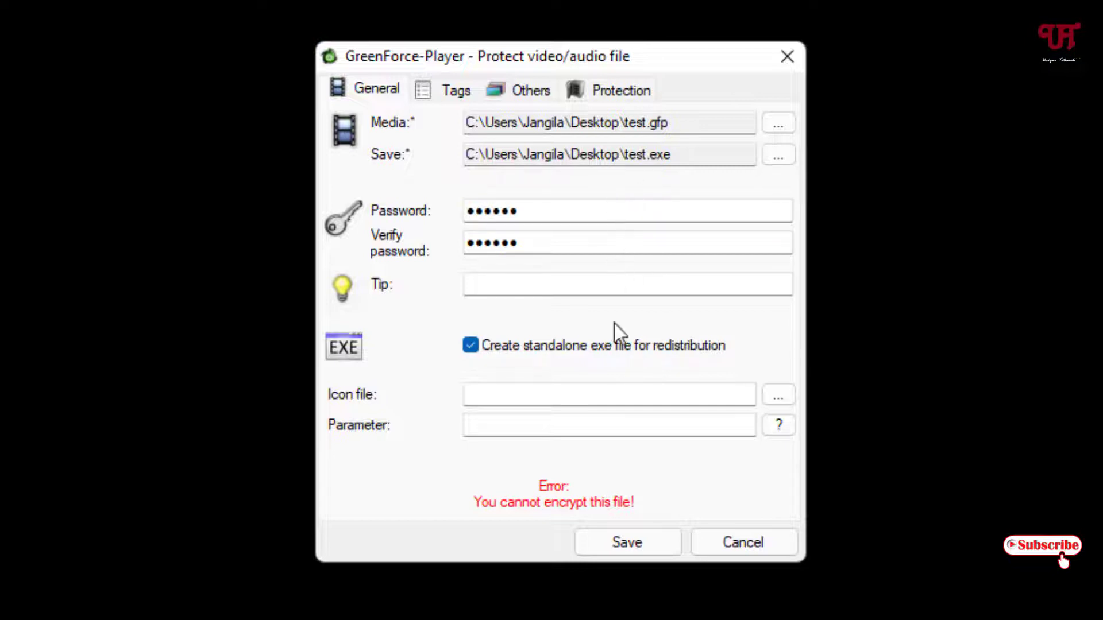
click(628, 543)
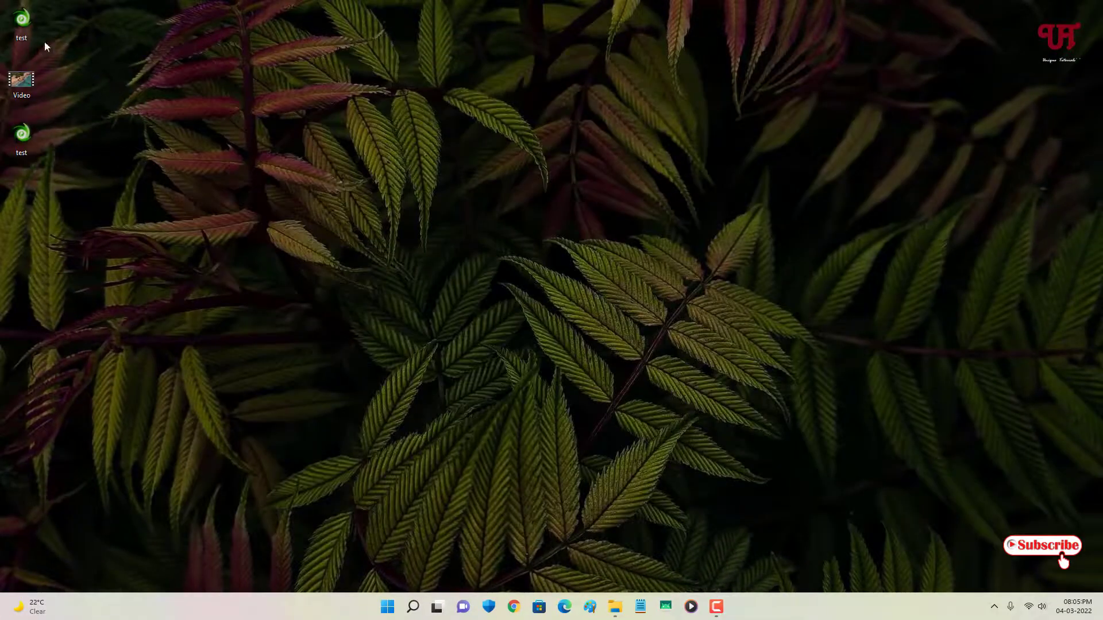
Step: Check test.exe's properties, confirming a 21.1 MB Application (.exe), then close them
click(38, 32)
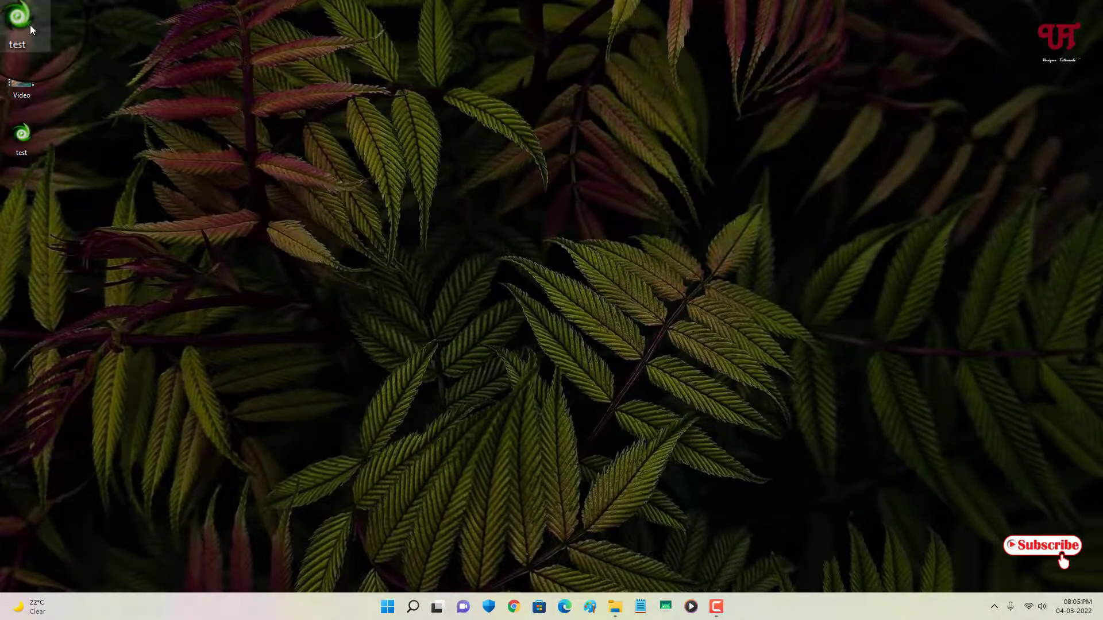
right_click(30, 26)
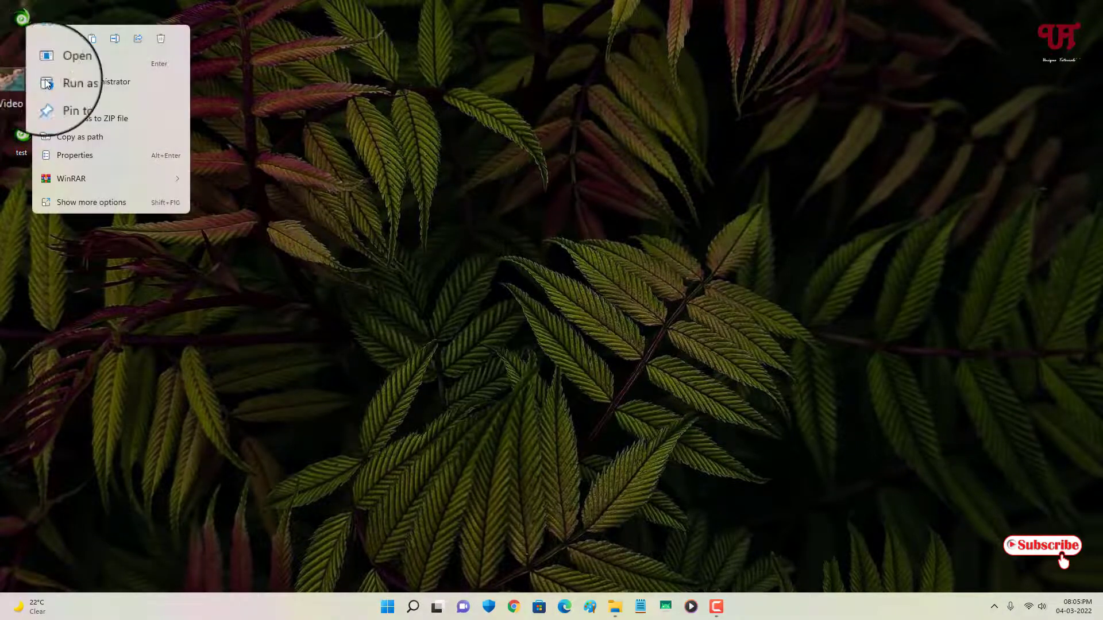
click(87, 157)
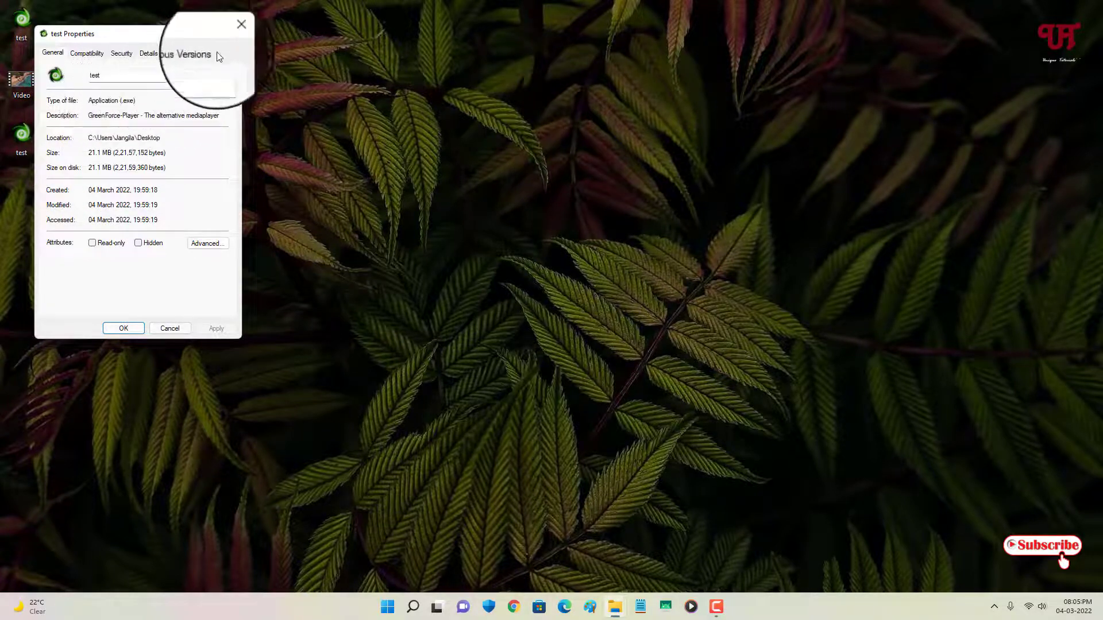
click(230, 35)
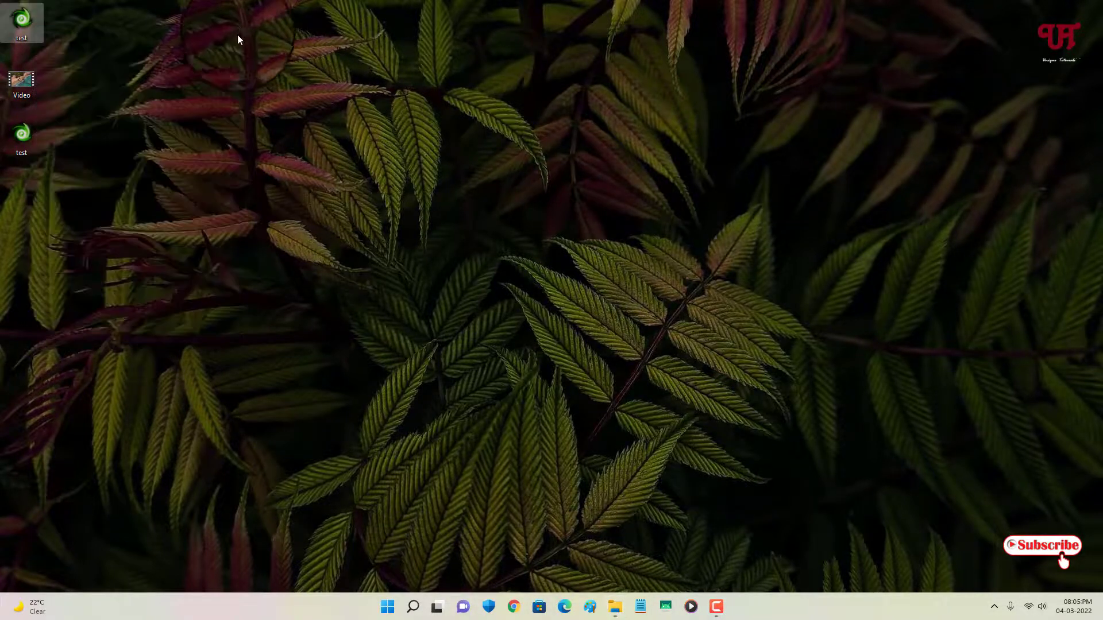
Step: Permanently delete GreenForce-Player.exe from Downloads and close the Explorer window
click(615, 609)
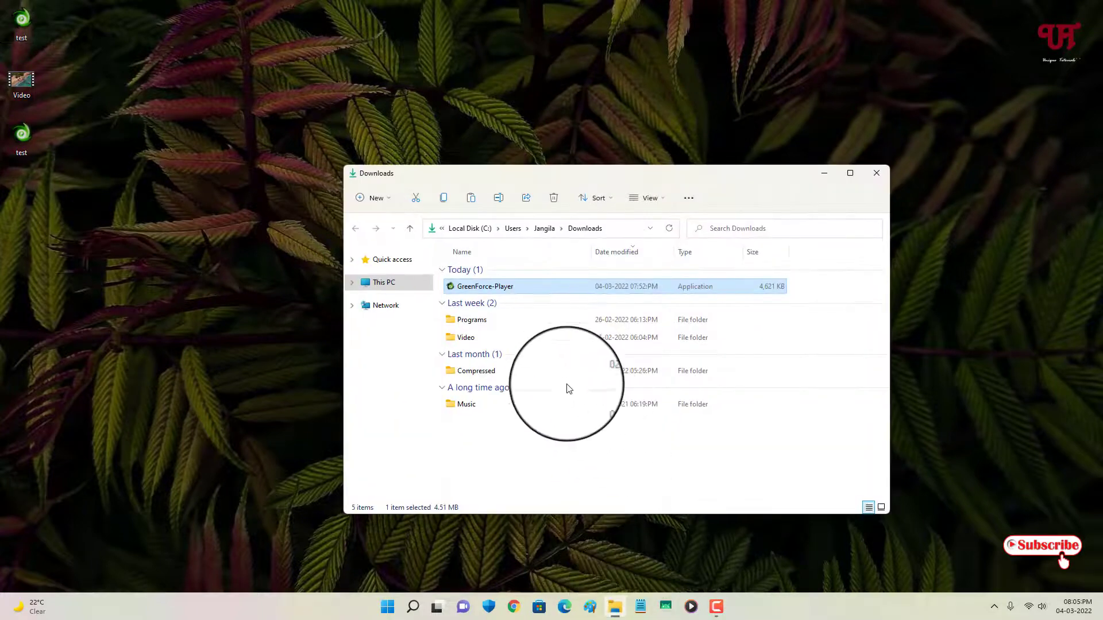
mouse_move(480, 285)
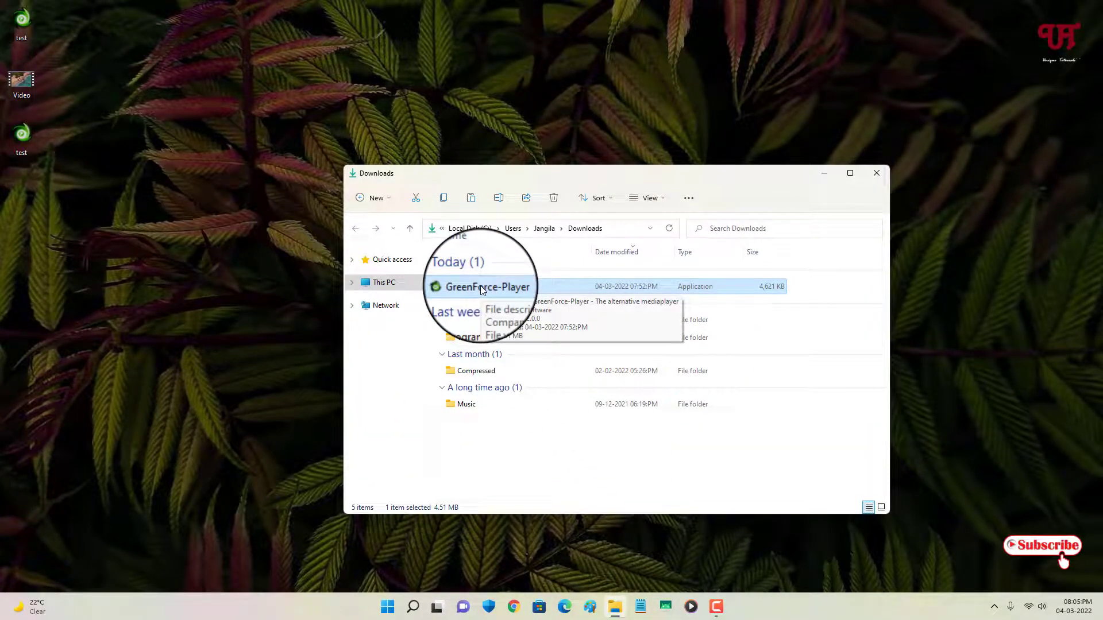
key(shift+Delete)
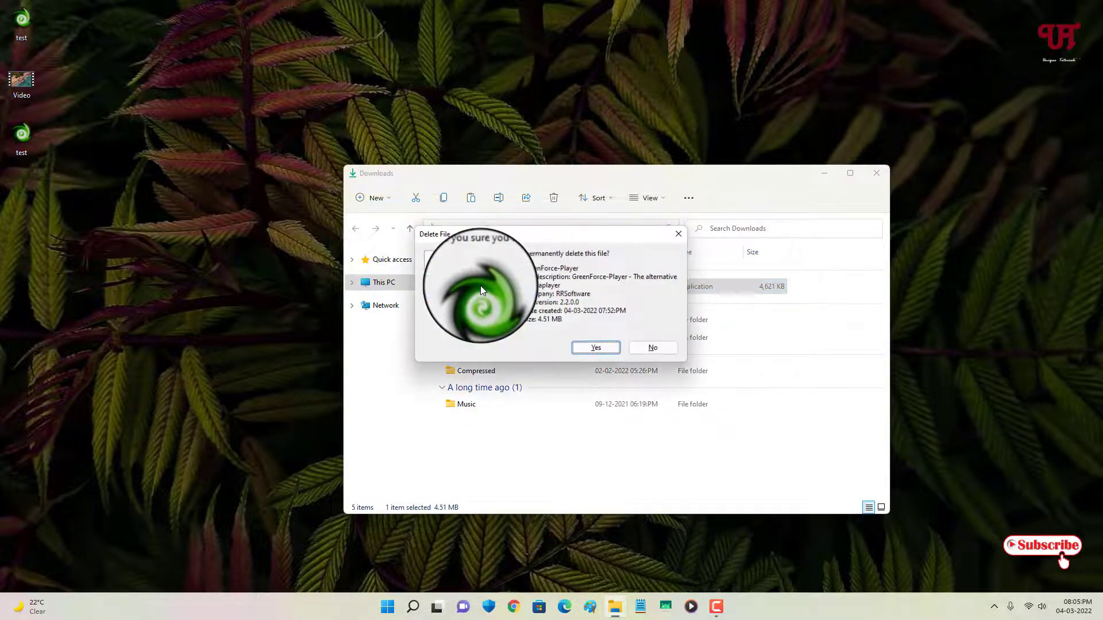
key(Return)
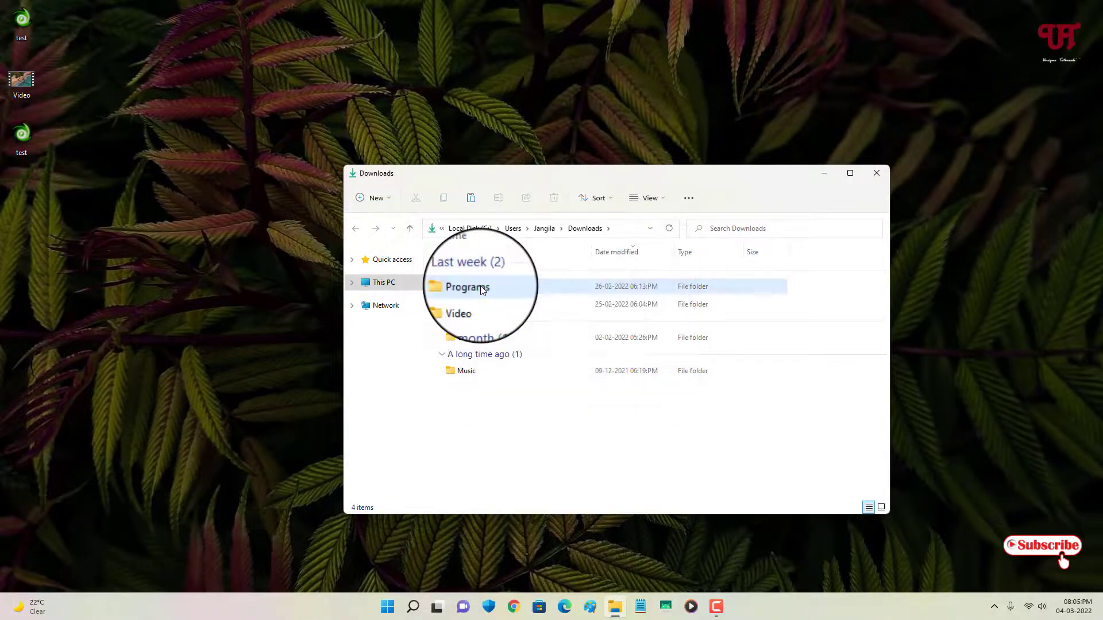
click(873, 175)
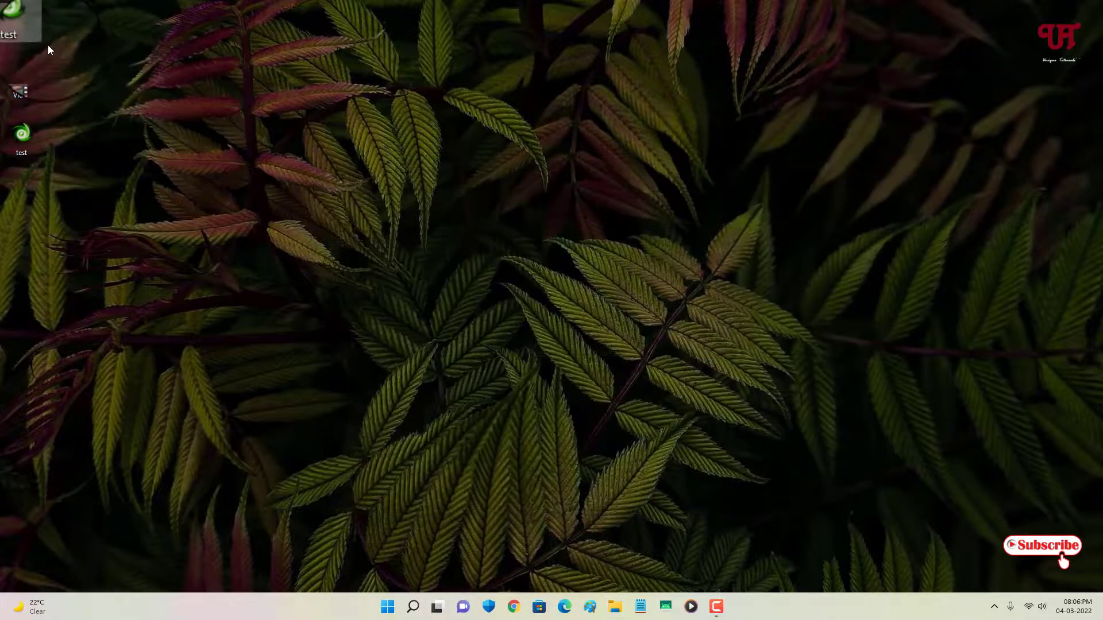
mouse_move(22, 23)
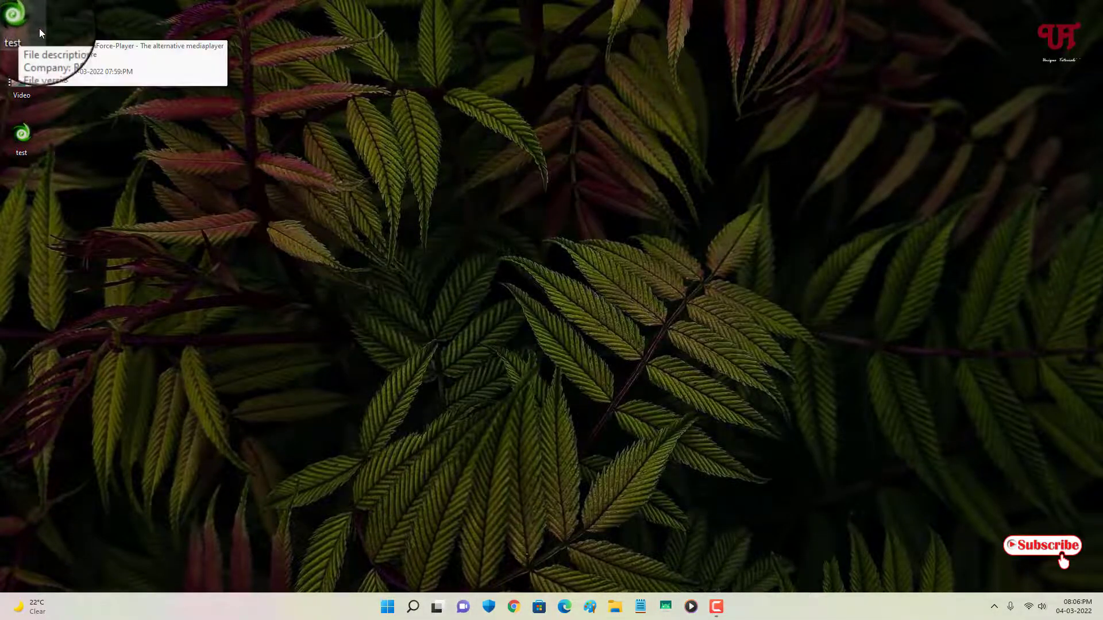